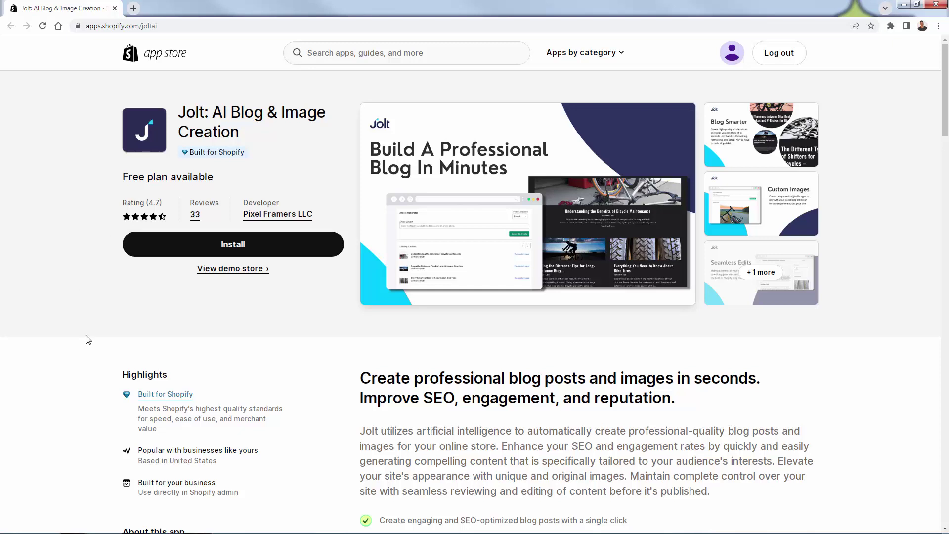
Step: Browse Jolt's 33 reviews, then view the Built for Shopify documentation page
{"action": "left_click", "coordinate": [195, 214]}
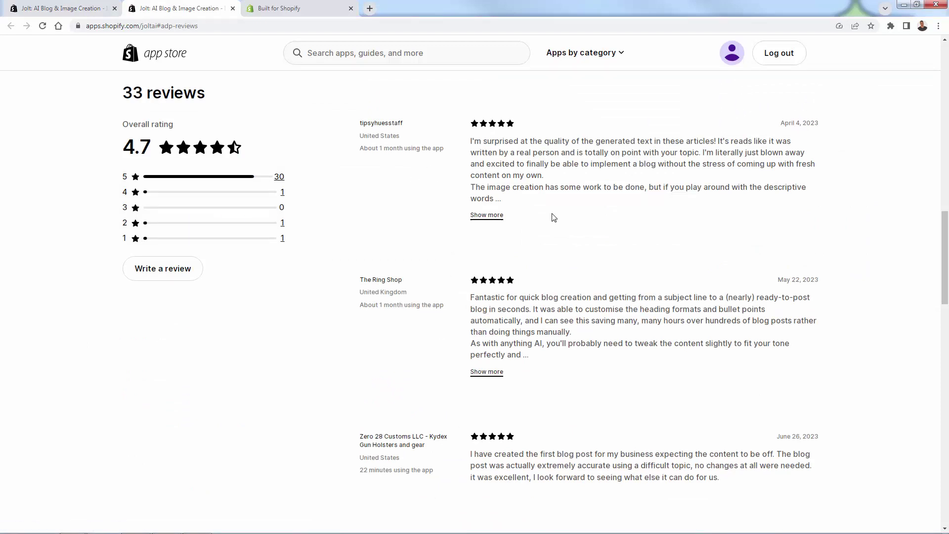
{"action": "scroll", "coordinate": [554, 218], "scroll_direction": "down", "scroll_amount": 2}
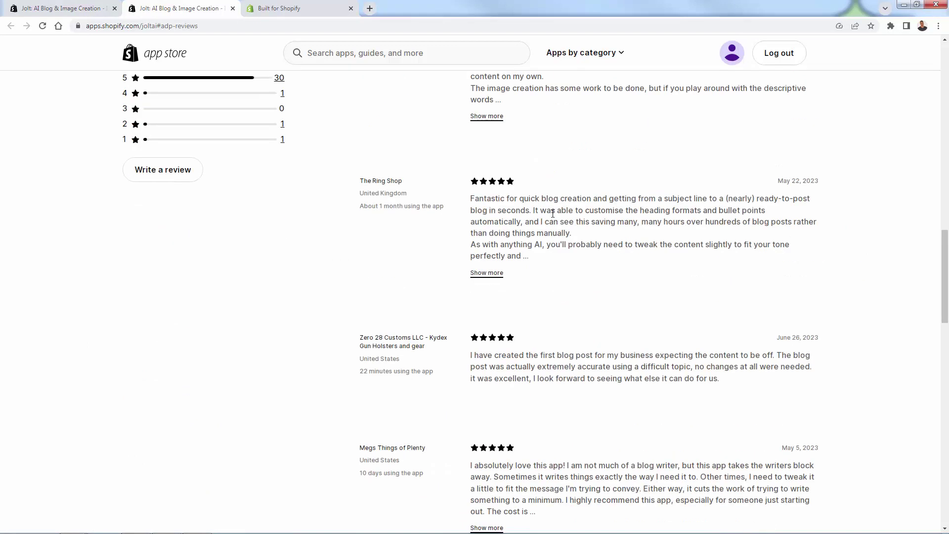
{"action": "scroll", "coordinate": [553, 217], "scroll_direction": "down", "scroll_amount": 5}
{"action": "scroll", "coordinate": [559, 281], "scroll_direction": "up", "scroll_amount": 20}
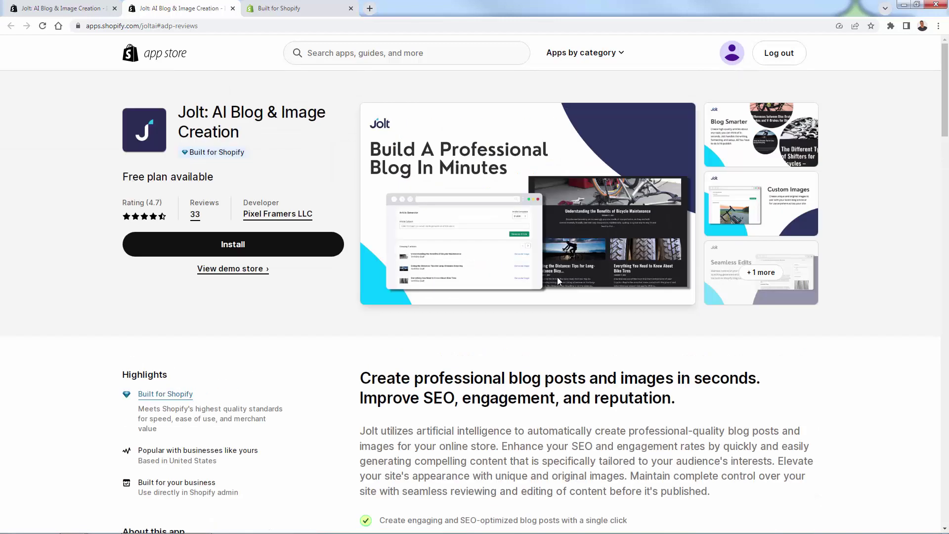
{"action": "left_click", "coordinate": [271, 7]}
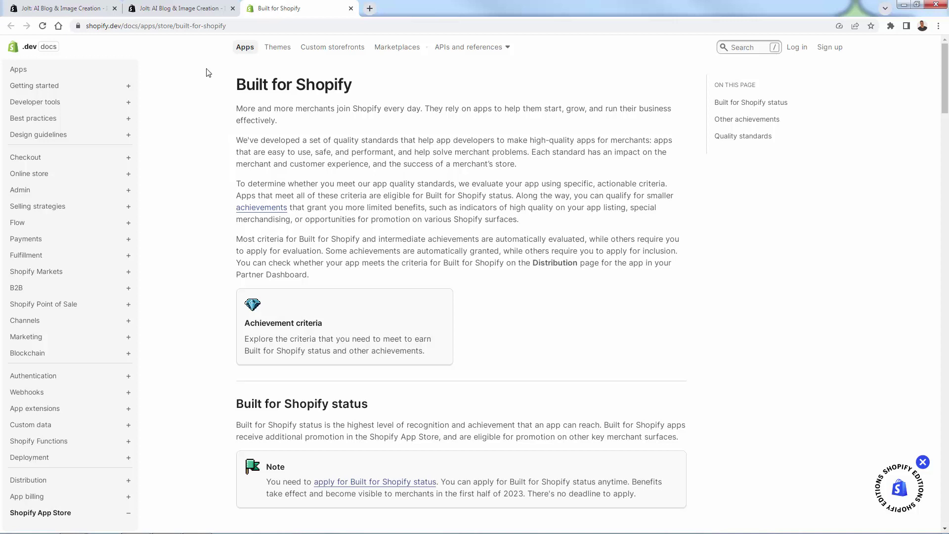
Step: Return to the Jolt app listing and start installing it
{"action": "left_click", "coordinate": [183, 8]}
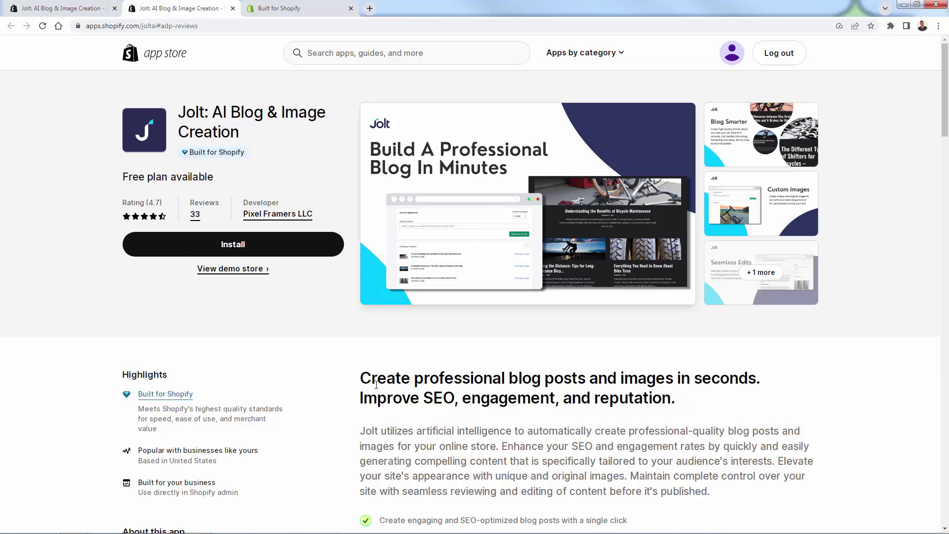
{"action": "left_click", "coordinate": [273, 256]}
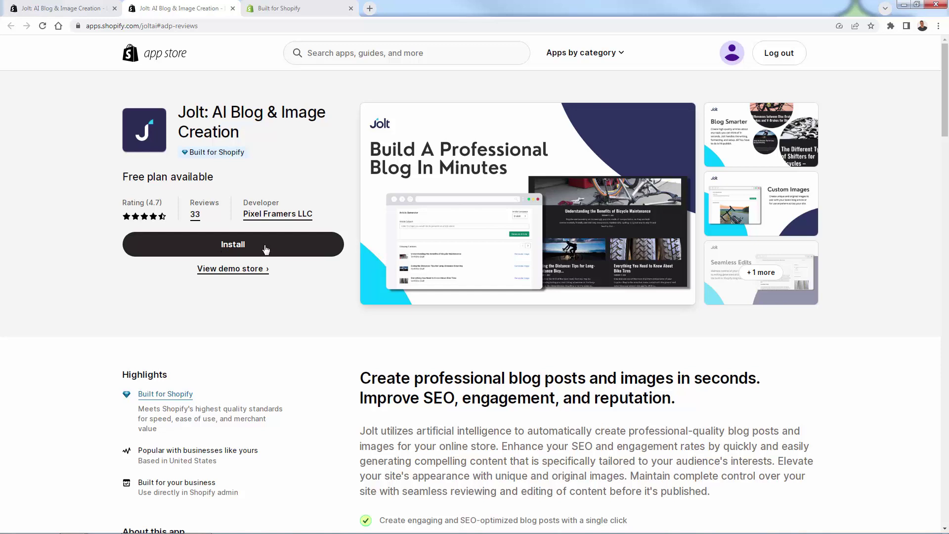
Step: Approve installing Jolt on the store from the admin install page
{"action": "left_click", "coordinate": [292, 251]}
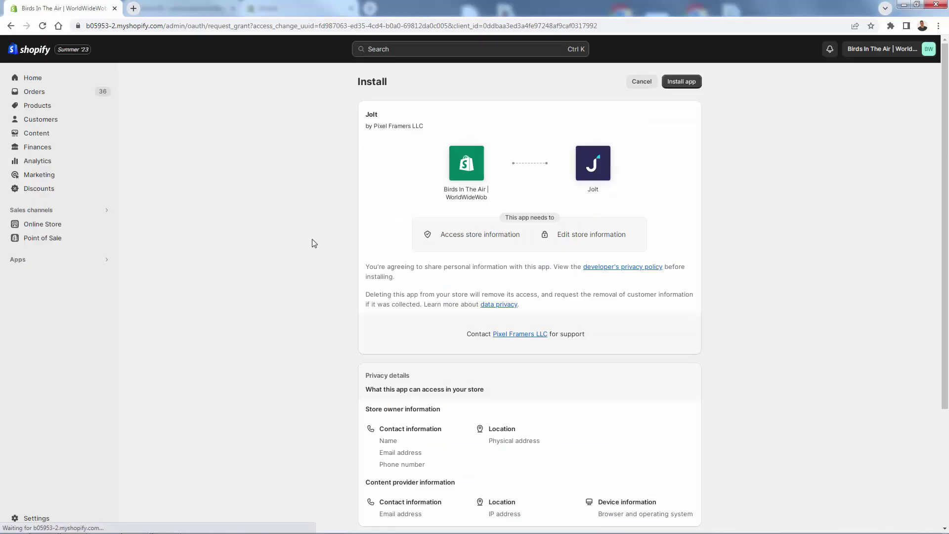
{"action": "left_click", "coordinate": [681, 84]}
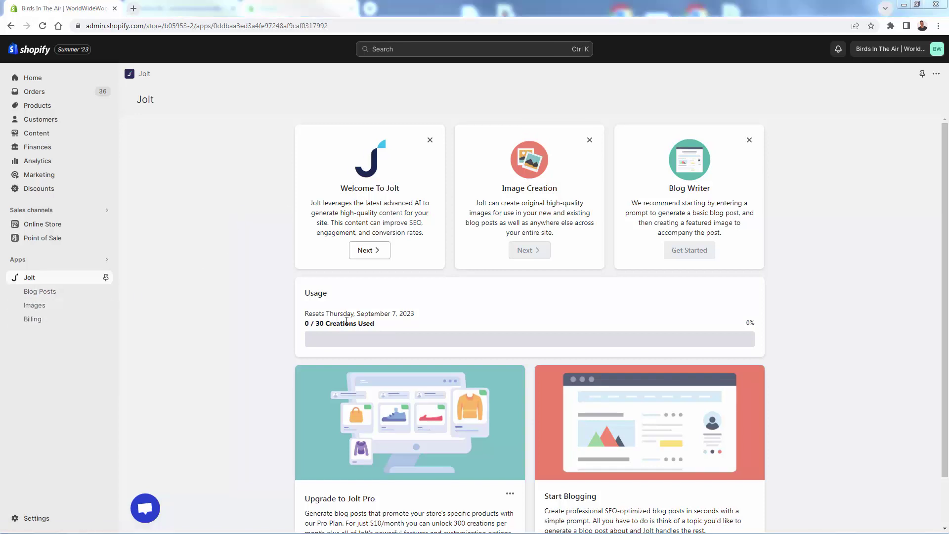
Step: Go through the Welcome and Image Creation intro cards, then start the Blog Writer
{"action": "left_click", "coordinate": [370, 250]}
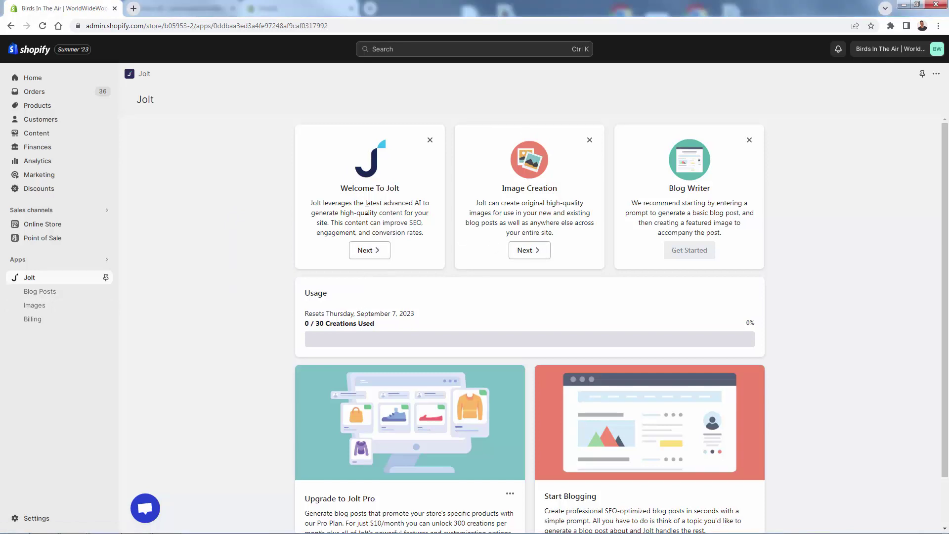
{"action": "left_click_drag", "start_coordinate": [367, 211], "coordinate": [386, 223]}
{"action": "left_click", "coordinate": [387, 223]}
{"action": "left_click_drag", "start_coordinate": [491, 203], "coordinate": [540, 212]}
{"action": "left_click", "coordinate": [540, 213]}
{"action": "left_click", "coordinate": [539, 249]}
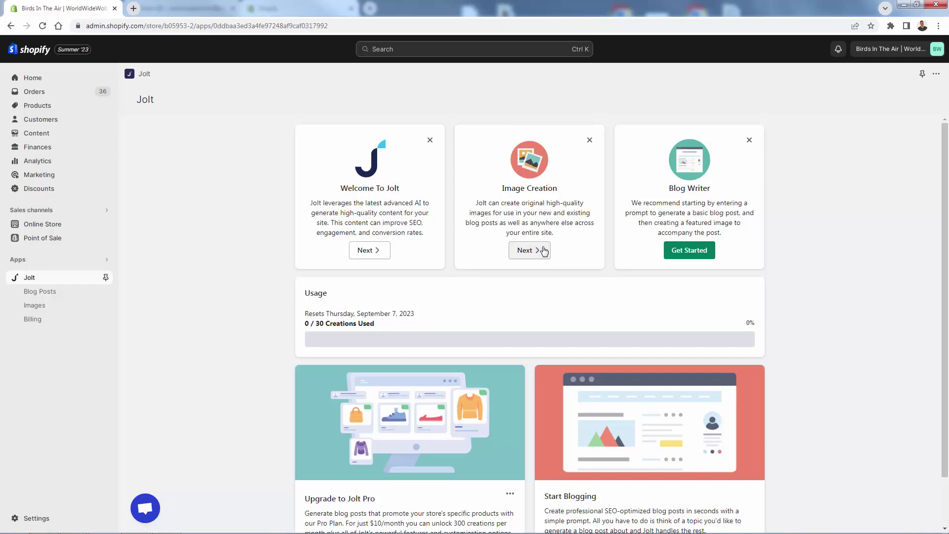
{"action": "left_click", "coordinate": [701, 253]}
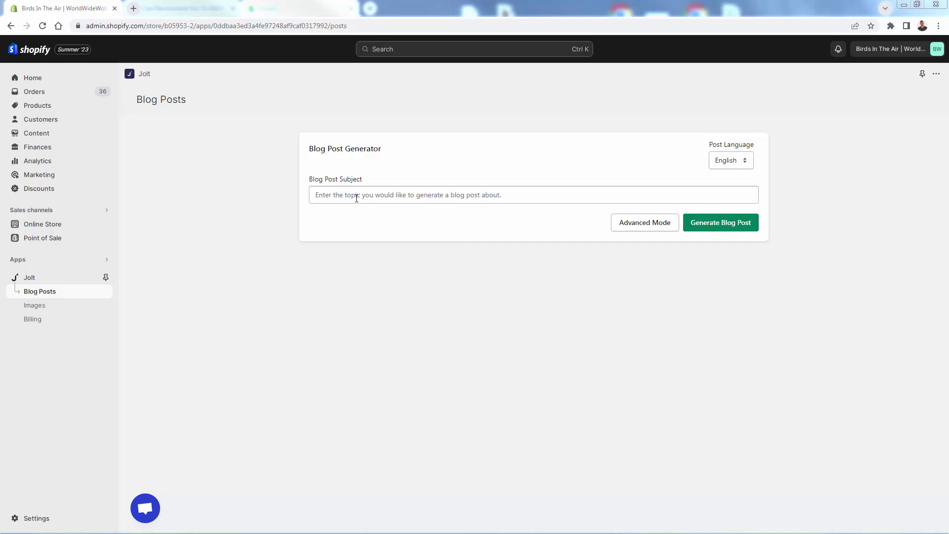
Step: Set the subject to 'Create a blog post about the different types of birds you can find in the northeast'
{"action": "left_click", "coordinate": [356, 198]}
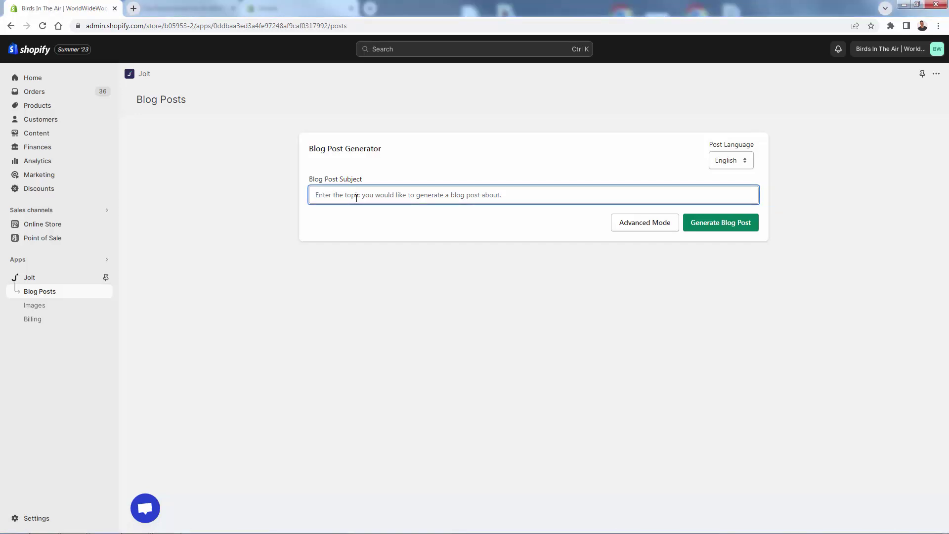
{"action": "type", "text": "Training tips for"}
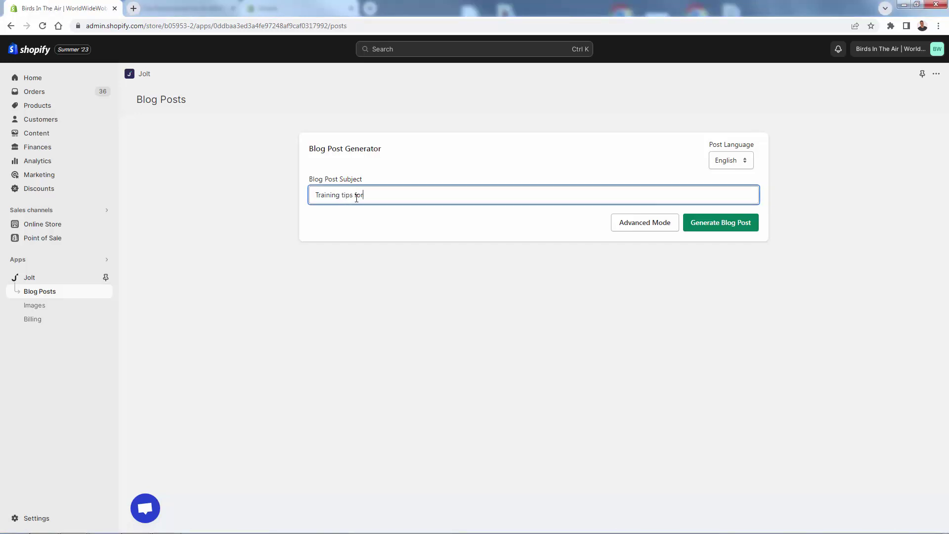
{"action": "type", "text": " cat owners"}
{"action": "key", "text": "ctrl+a"}
{"action": "key", "text": "BackSpace"}
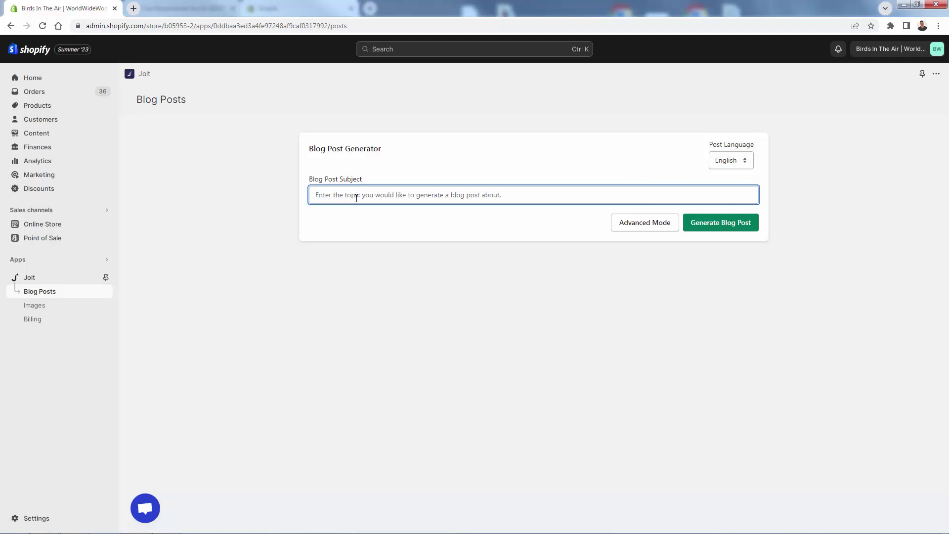
{"action": "type", "text": "L"}
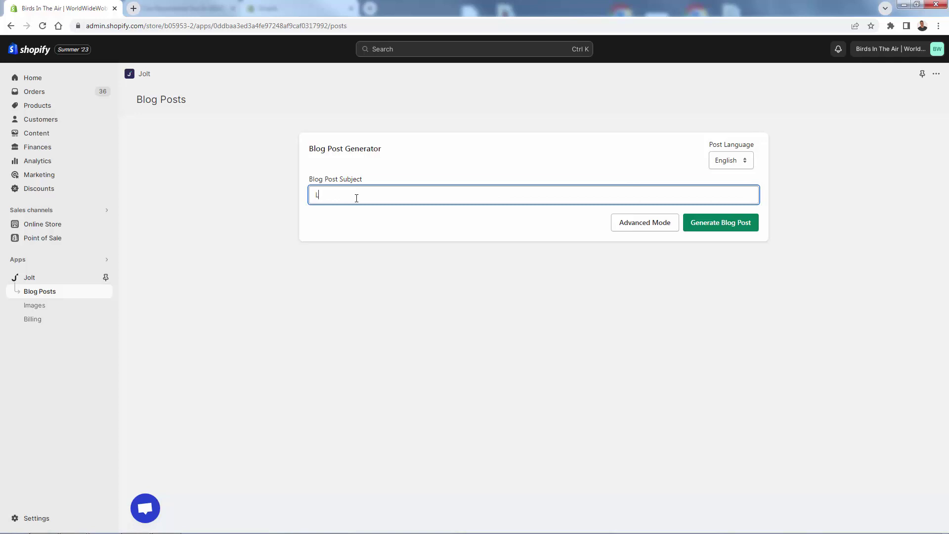
{"action": "key", "text": "BackSpace"}
{"action": "type", "text": "Create a blog pos"}
{"action": "type", "text": "t about the different typ"}
{"action": "type", "text": "es of birds you can fi"}
{"action": "type", "text": "nd in the nor"}
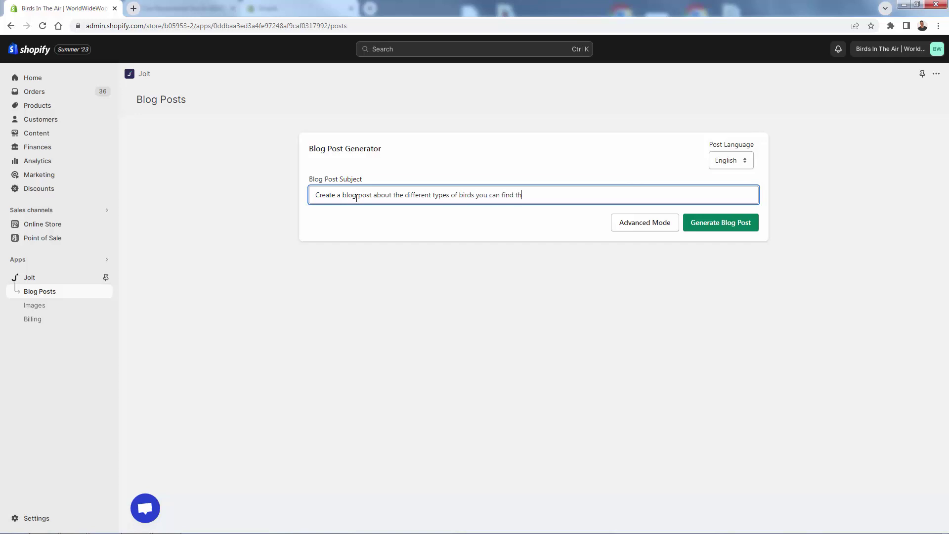
{"action": "type", "text": "theast"}
{"action": "key", "text": "ctrl+a"}
Step: Review the advanced options, keep Post Length at Short, and switch back to Basic Mode
{"action": "left_click", "coordinate": [638, 228]}
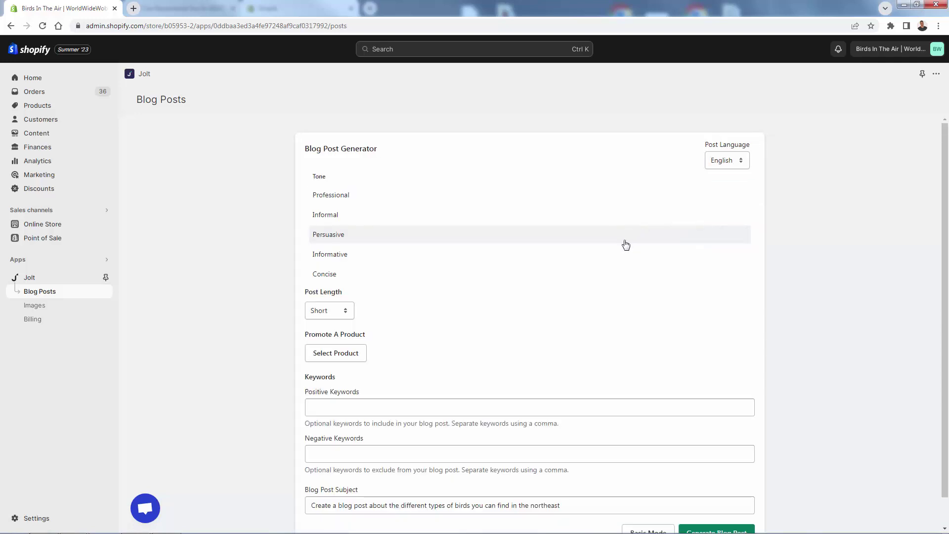
{"action": "scroll", "coordinate": [606, 262], "scroll_direction": "down", "scroll_amount": 1}
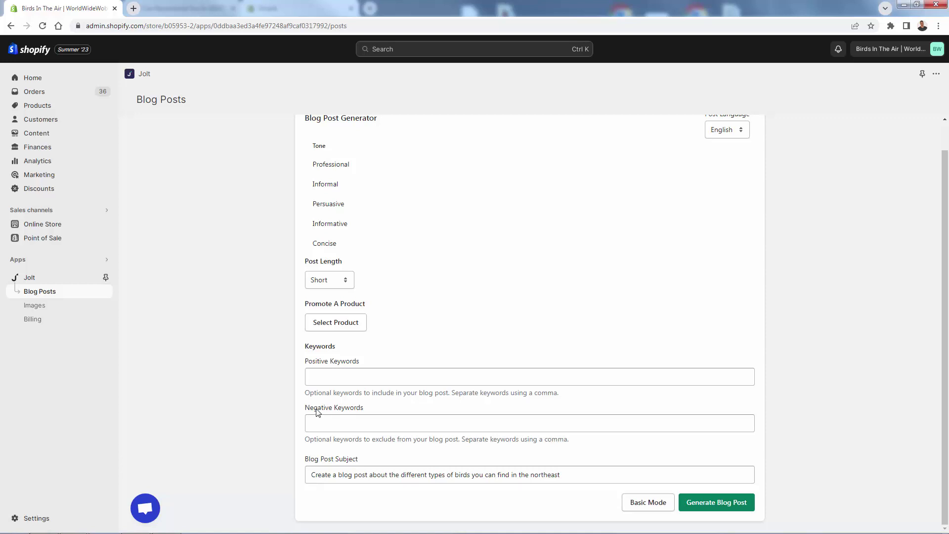
{"action": "scroll", "coordinate": [329, 373], "scroll_direction": "up", "scroll_amount": 1}
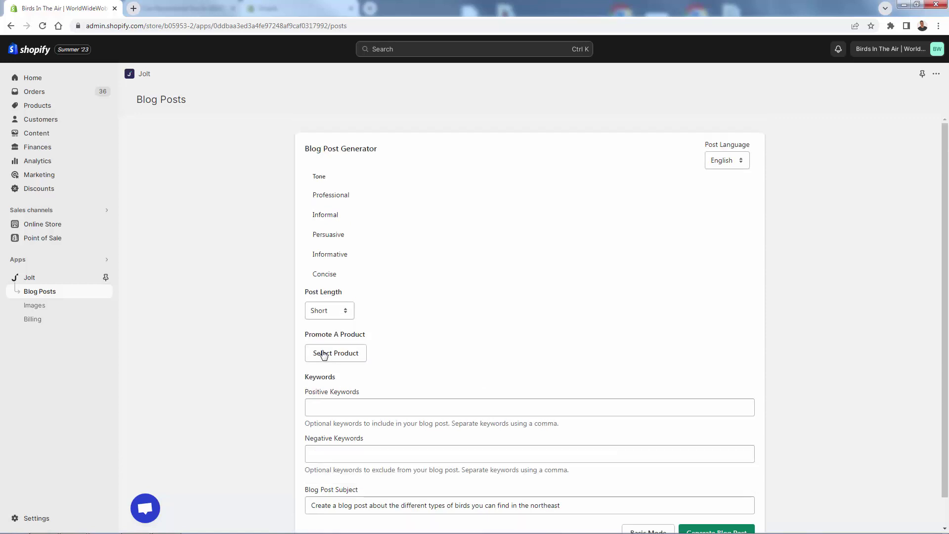
{"action": "left_click", "coordinate": [336, 310]}
{"action": "left_click", "coordinate": [336, 312]}
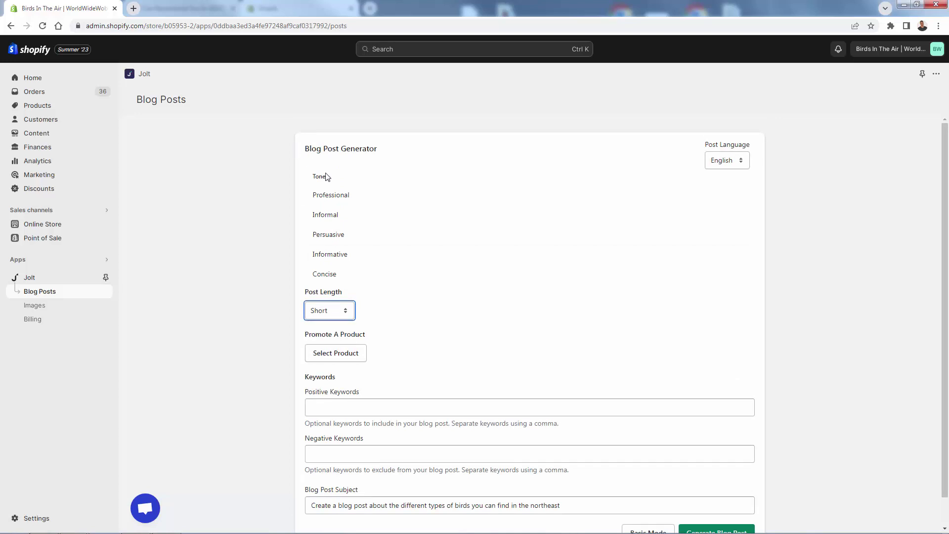
{"action": "left_click", "coordinate": [473, 214]}
{"action": "scroll", "coordinate": [637, 396], "scroll_direction": "down", "scroll_amount": 1}
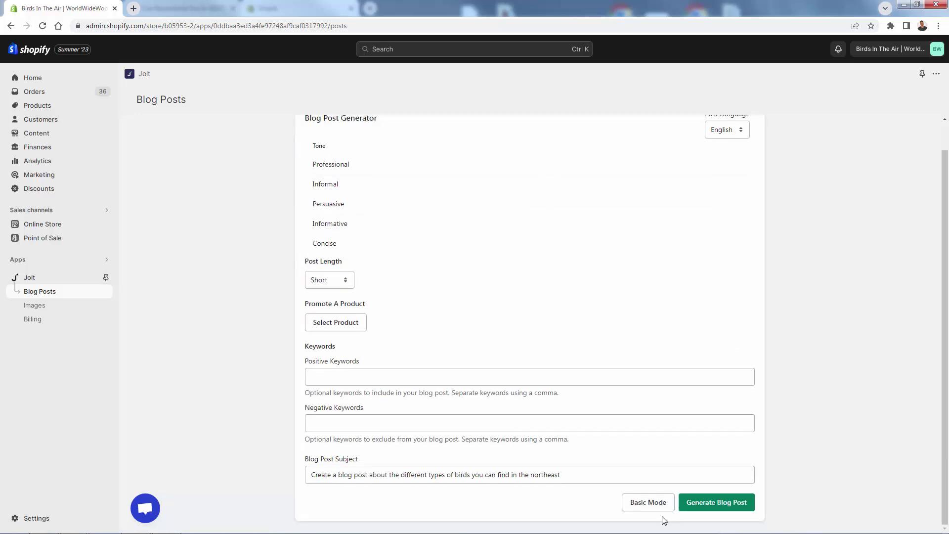
{"action": "left_click", "coordinate": [659, 507]}
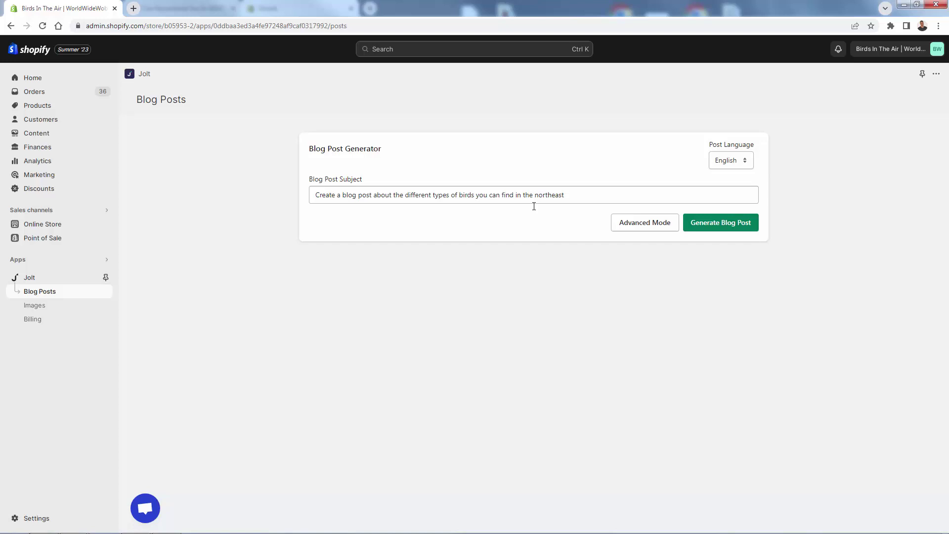
Step: Generate the blog post from the northeast birds subject
{"action": "left_click", "coordinate": [734, 228]}
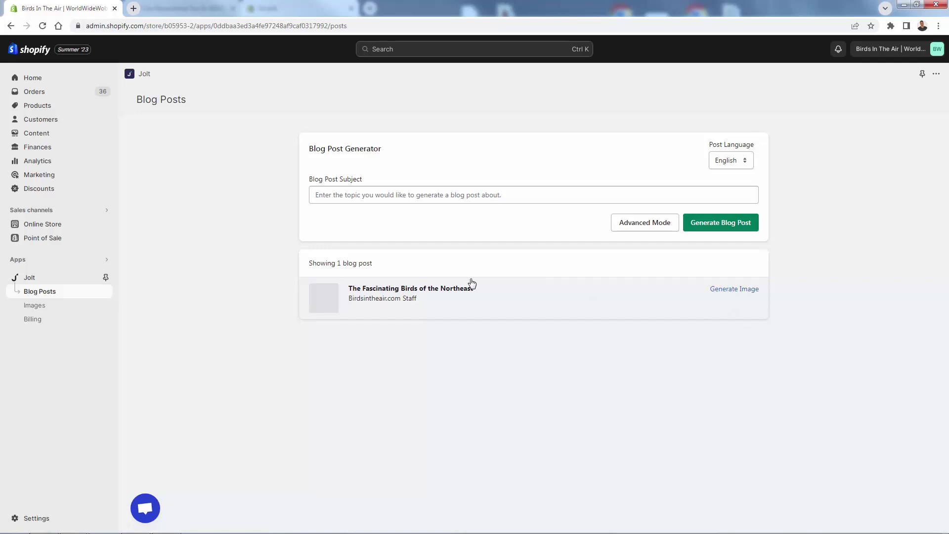
Step: Start a new image for the post with Anime style and Landscape aspect ratio
{"action": "left_click", "coordinate": [749, 290]}
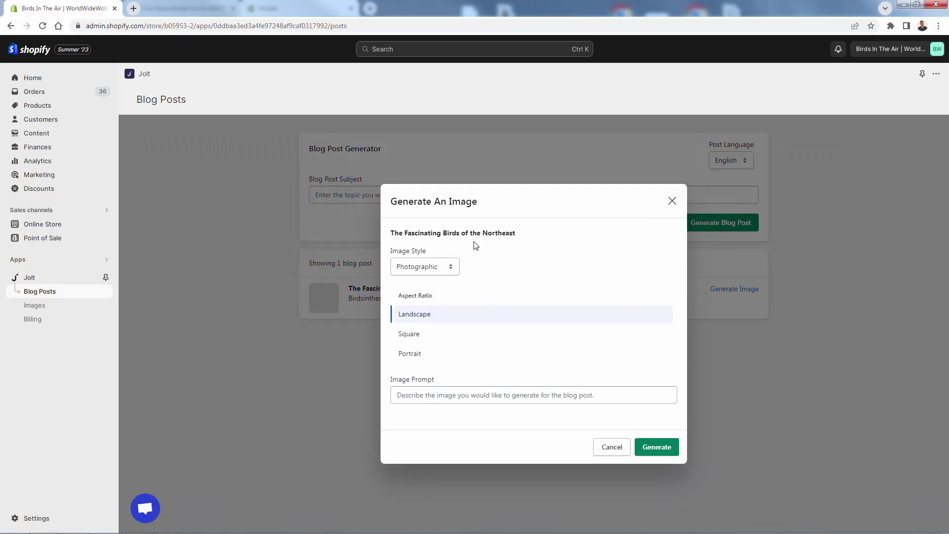
{"action": "left_click", "coordinate": [421, 268]}
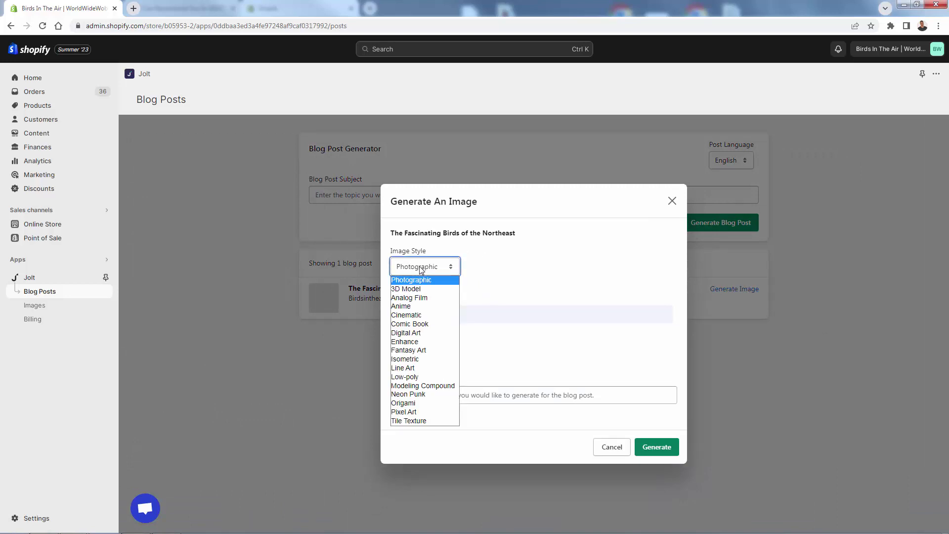
{"action": "left_click", "coordinate": [426, 309]}
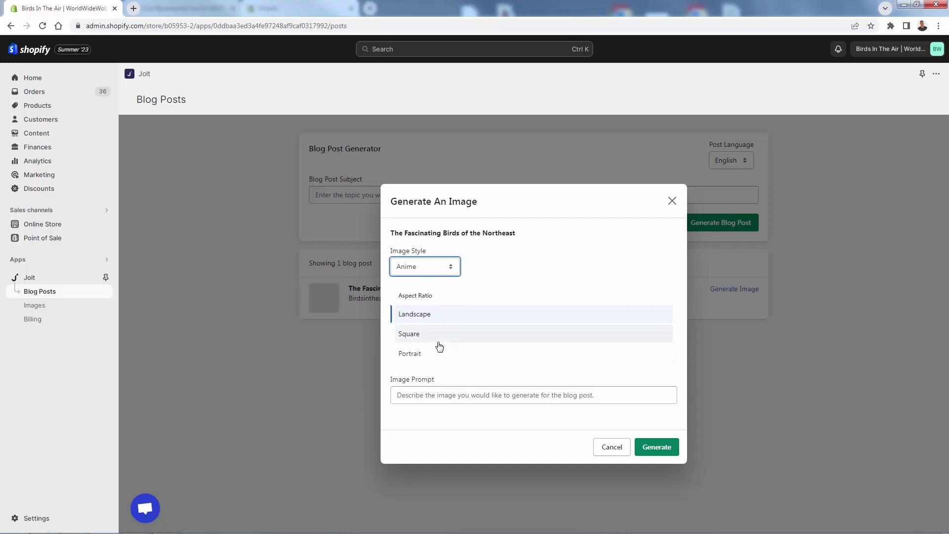
{"action": "left_click", "coordinate": [435, 353]}
{"action": "left_click", "coordinate": [437, 319]}
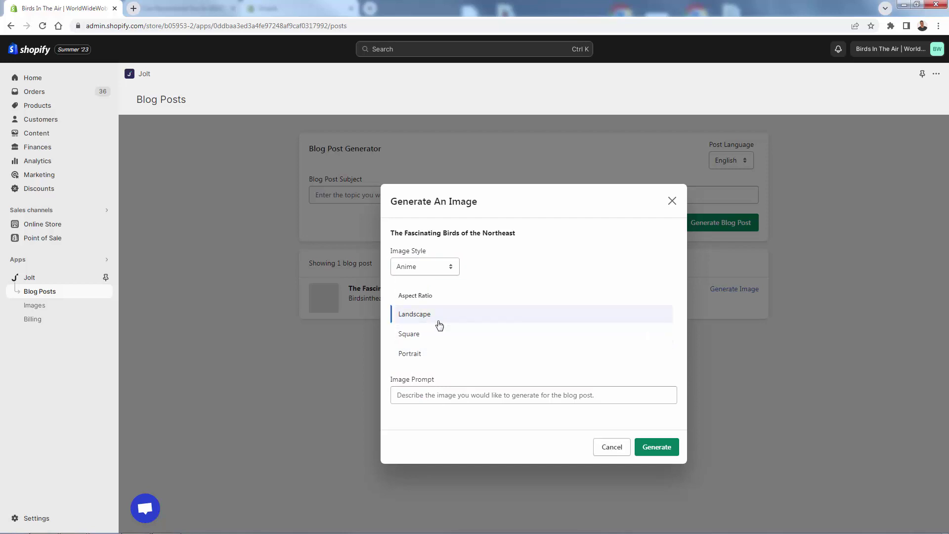
Step: Generate the image from the prompt 'Show an assortment of different birds in a forest environment'
{"action": "left_click", "coordinate": [449, 396]}
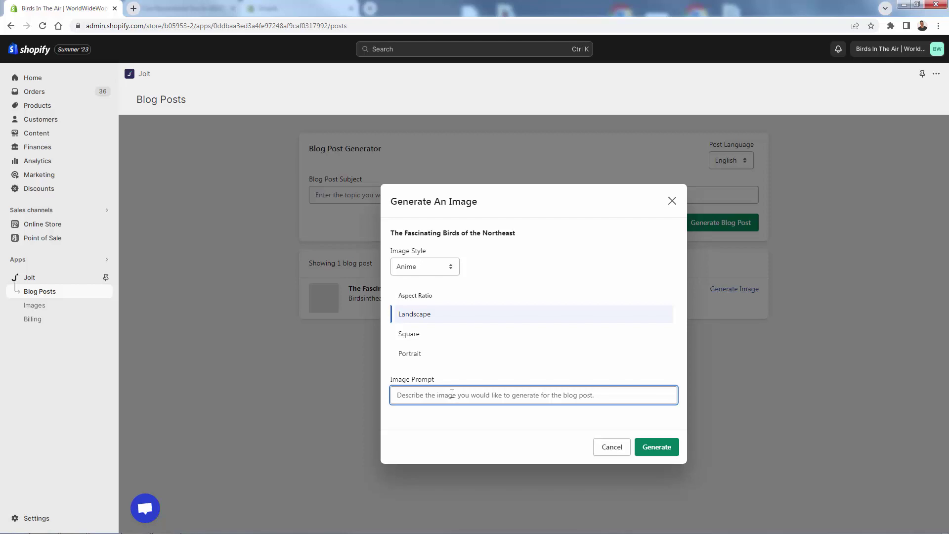
{"action": "type", "text": "Show an assortme"}
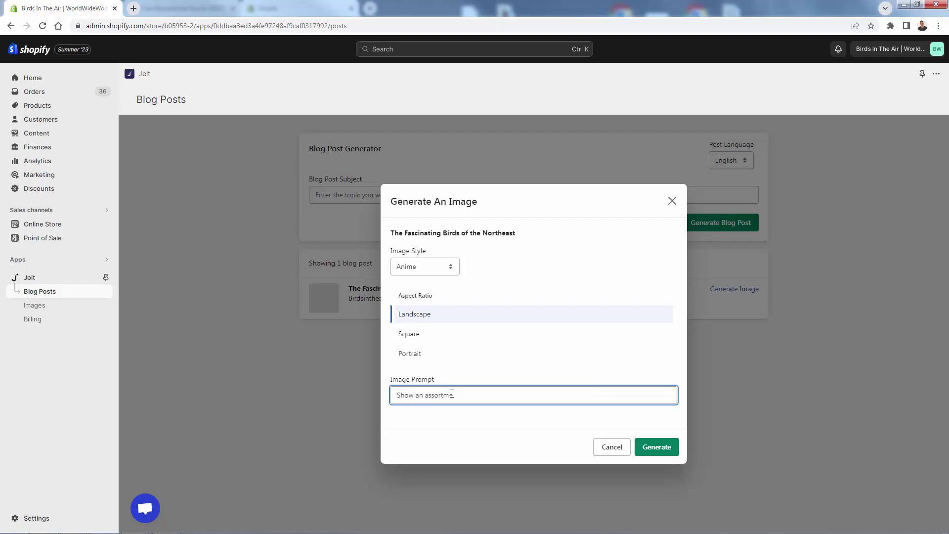
{"action": "type", "text": "nt of different birds in a forest environment"}
{"action": "left_click", "coordinate": [654, 448]}
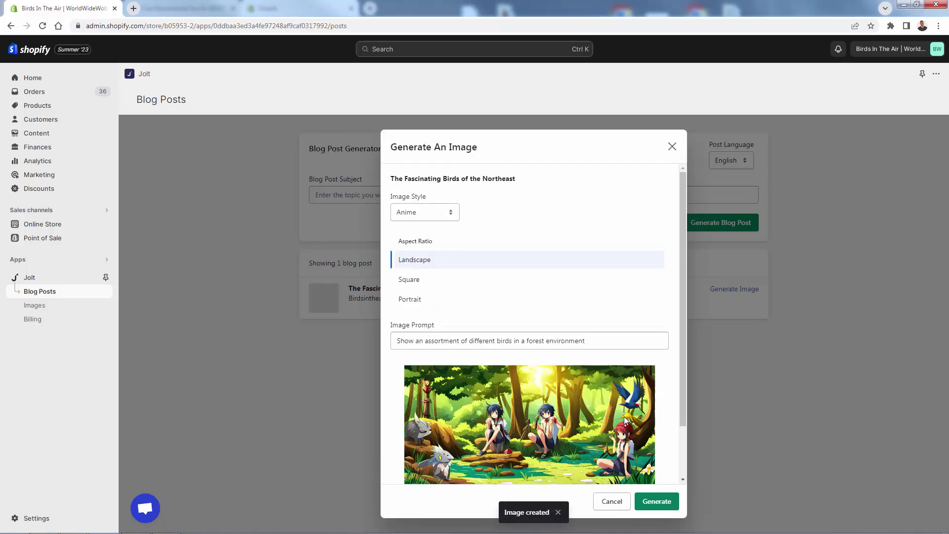
{"action": "scroll", "coordinate": [622, 419], "scroll_direction": "down", "scroll_amount": 1}
{"action": "scroll", "coordinate": [621, 416], "scroll_direction": "down", "scroll_amount": 1}
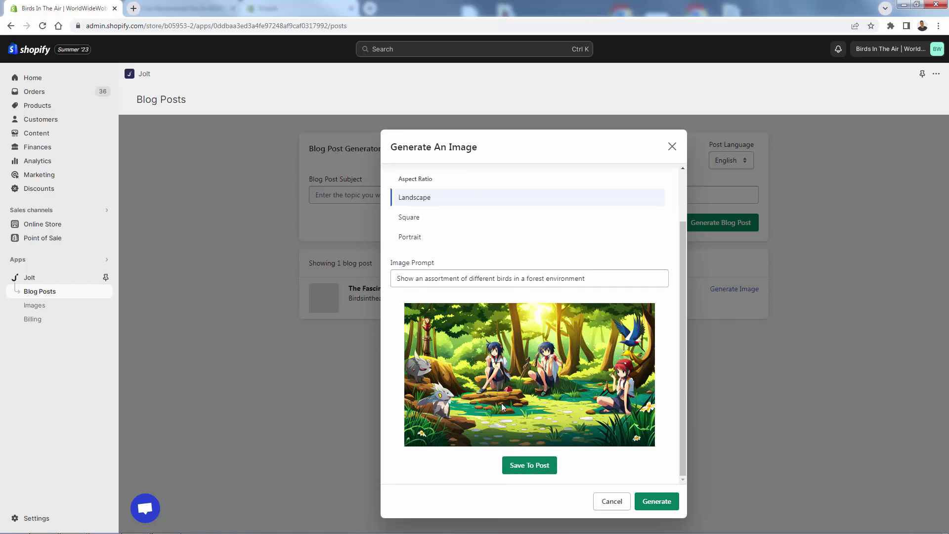
{"action": "scroll", "coordinate": [507, 402], "scroll_direction": "up", "scroll_amount": 2}
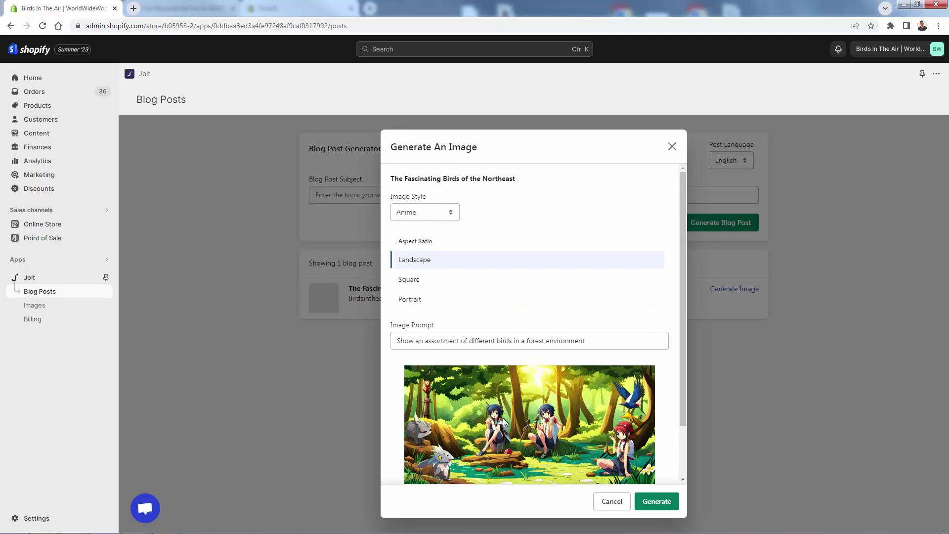
Step: Regenerate the forest birds image in Photographic style
{"action": "left_click", "coordinate": [411, 212]}
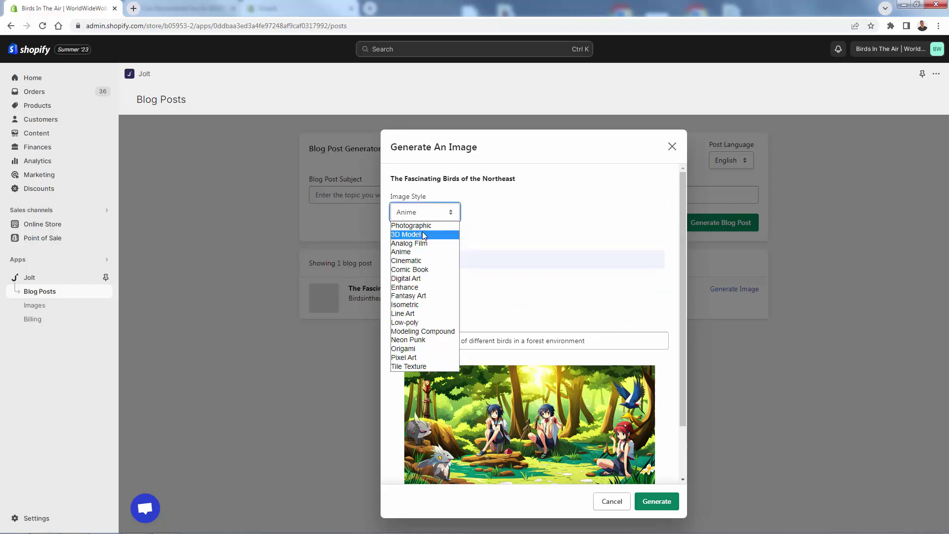
{"action": "left_click", "coordinate": [424, 235]}
{"action": "left_click", "coordinate": [423, 213]}
{"action": "left_click", "coordinate": [424, 225]}
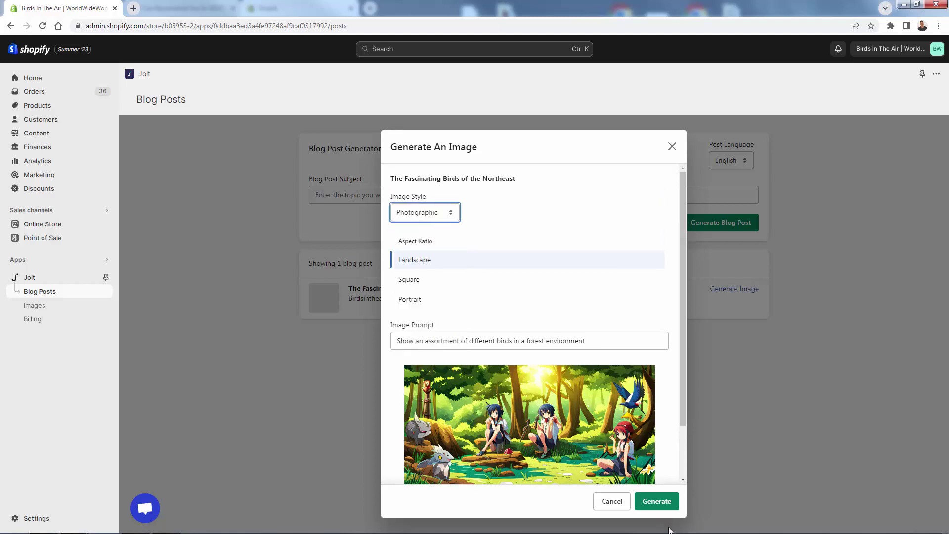
{"action": "left_click", "coordinate": [659, 501]}
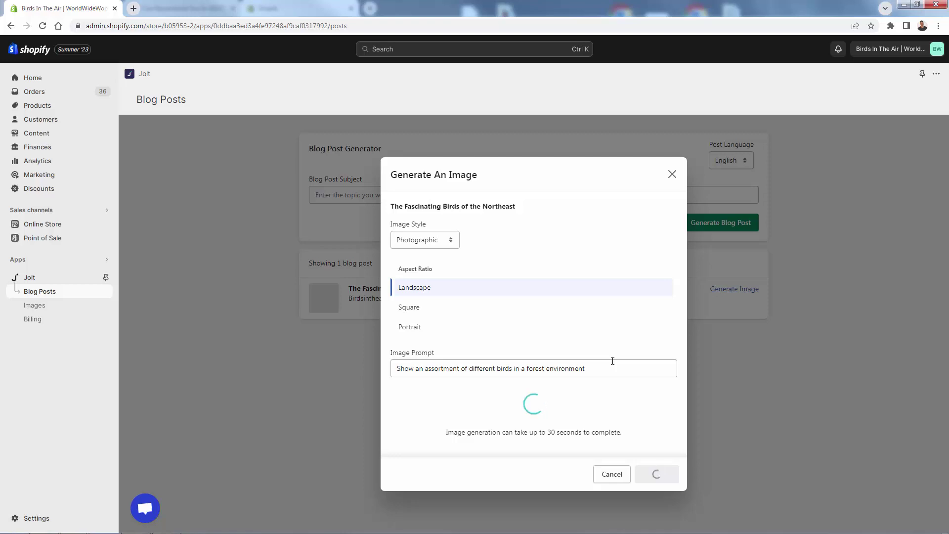
{"action": "left_click", "coordinate": [453, 240]}
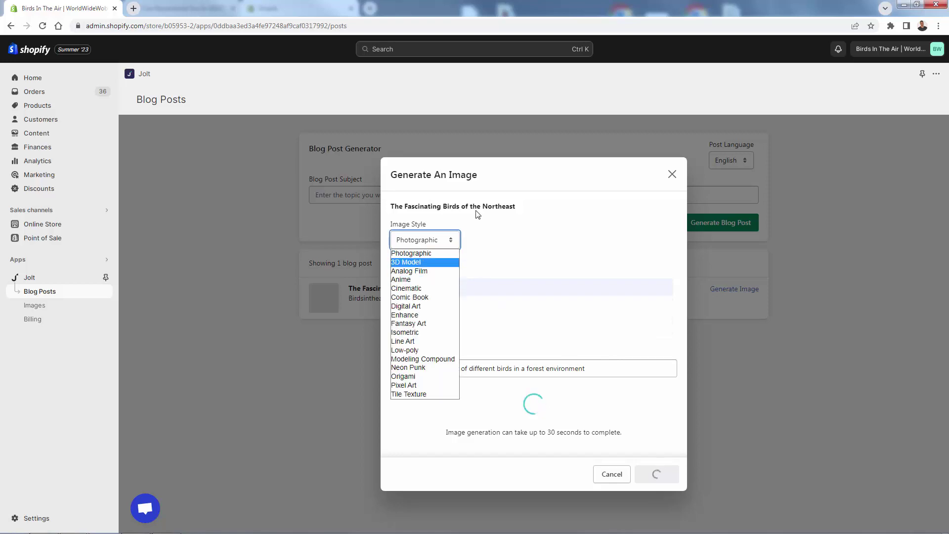
{"action": "left_click", "coordinate": [508, 230]}
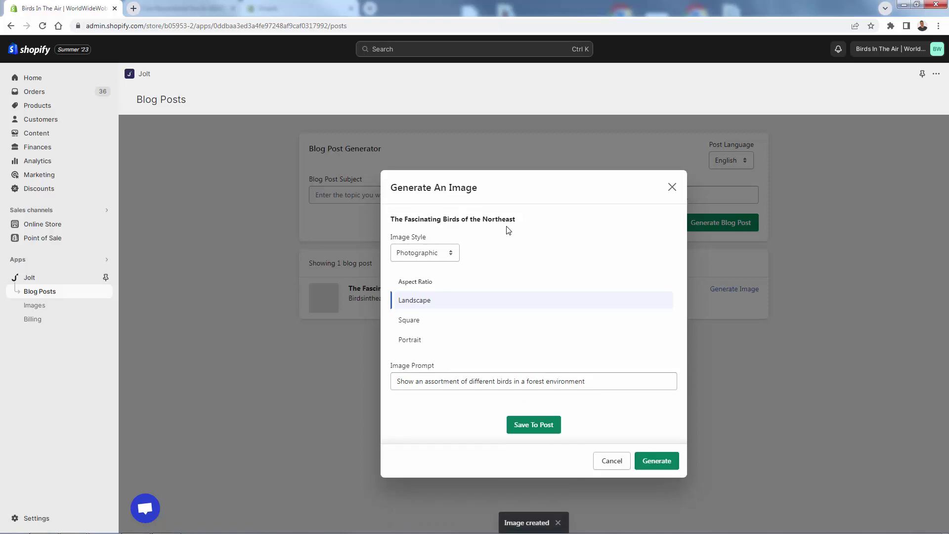
Step: Save the photographic bird image to the post and close the image dialog
{"action": "scroll", "coordinate": [522, 245], "scroll_direction": "down", "scroll_amount": 1}
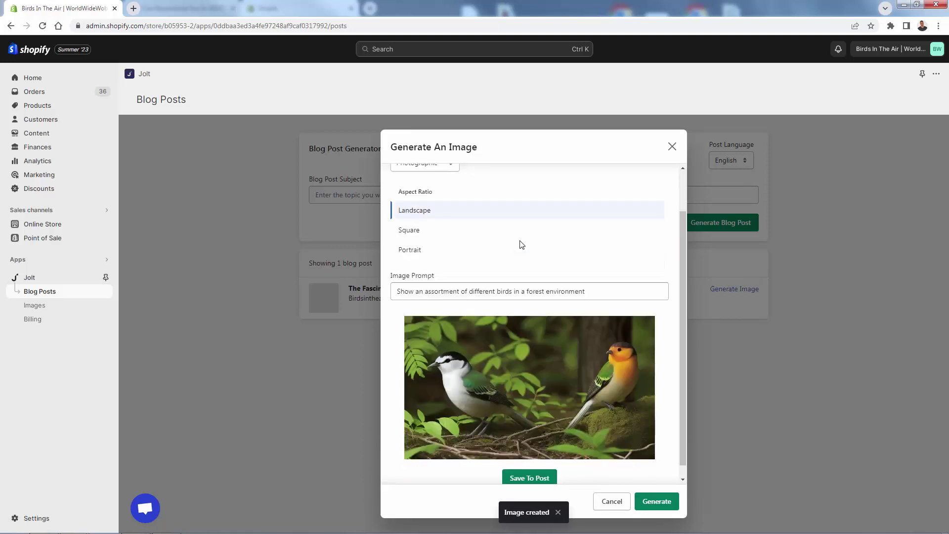
{"action": "scroll", "coordinate": [522, 244], "scroll_direction": "down", "scroll_amount": 1}
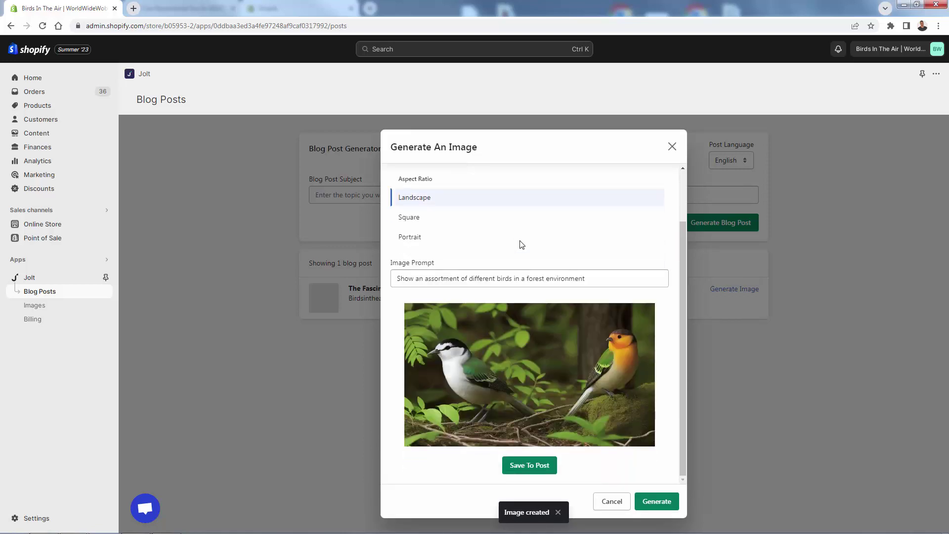
{"action": "left_click", "coordinate": [528, 467]}
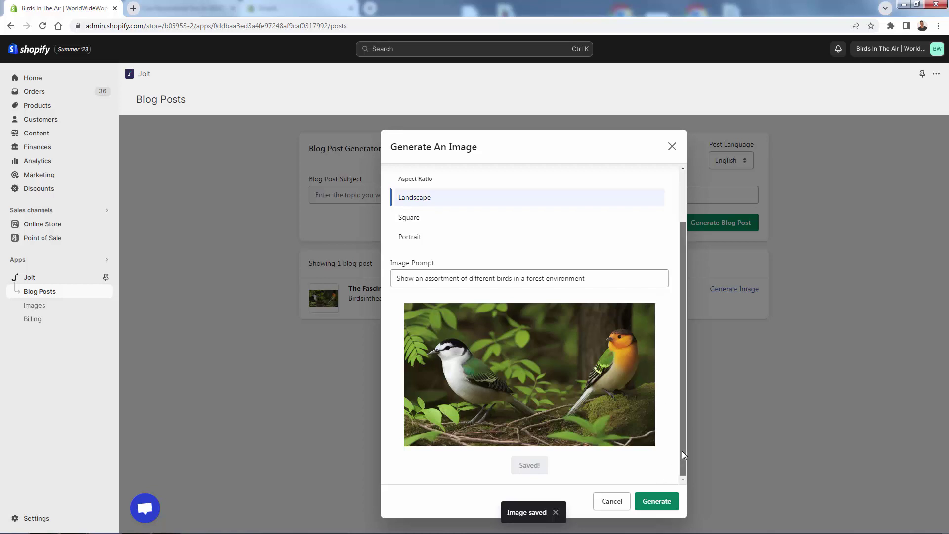
{"action": "scroll", "coordinate": [681, 425], "scroll_direction": "up", "scroll_amount": 1}
{"action": "scroll", "coordinate": [512, 296], "scroll_direction": "down", "scroll_amount": 1}
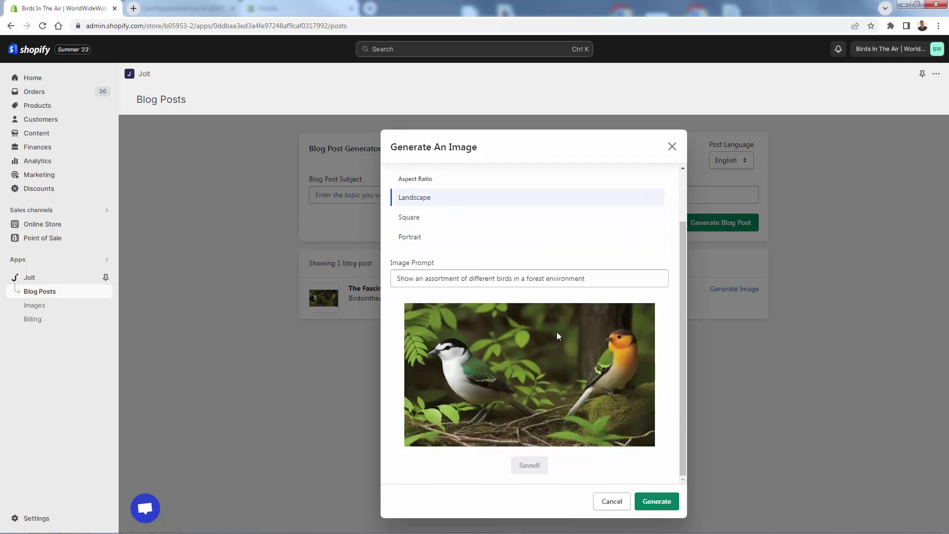
{"action": "scroll", "coordinate": [557, 331], "scroll_direction": "up", "scroll_amount": 2}
{"action": "left_click", "coordinate": [672, 149]}
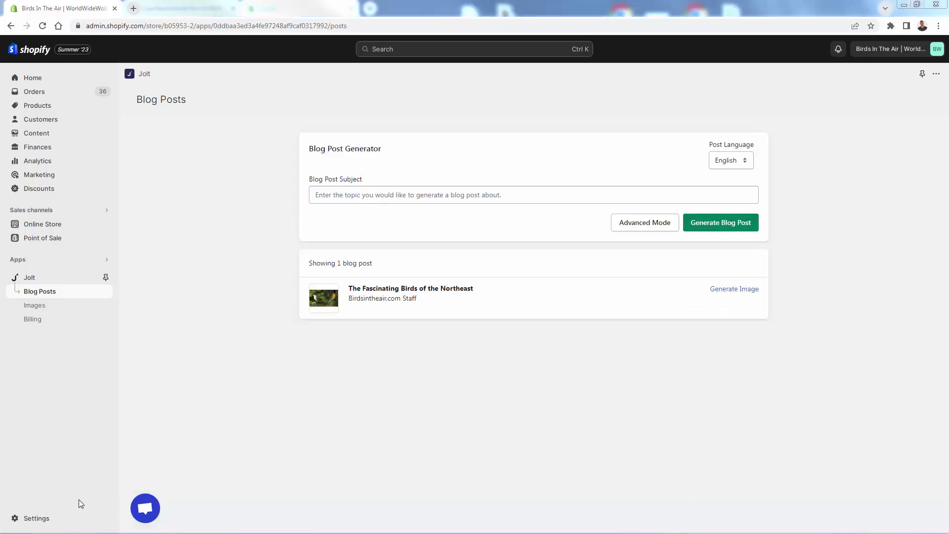
Step: Open 'The Fascinating Birds of the Northeast' in the Shopify article editor and review its content
{"action": "left_click", "coordinate": [367, 295]}
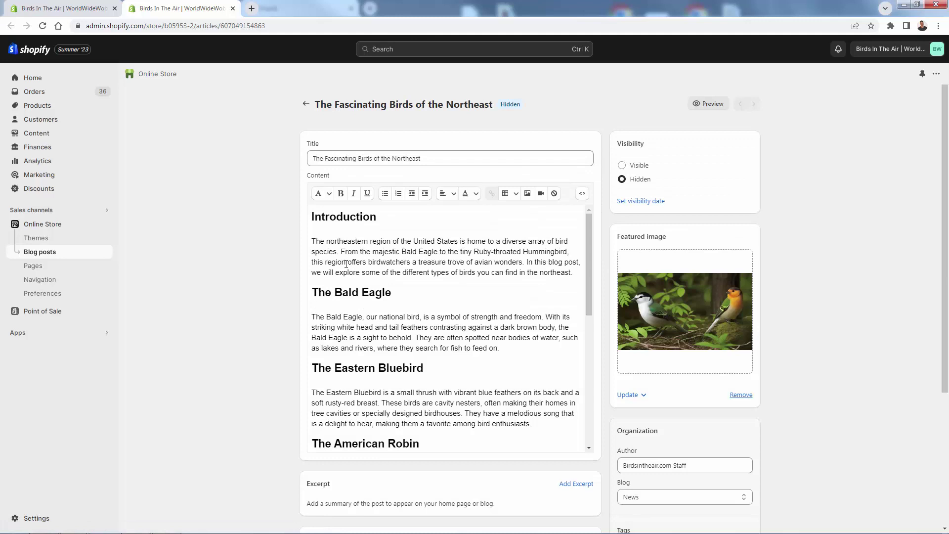
{"action": "left_click", "coordinate": [344, 303]}
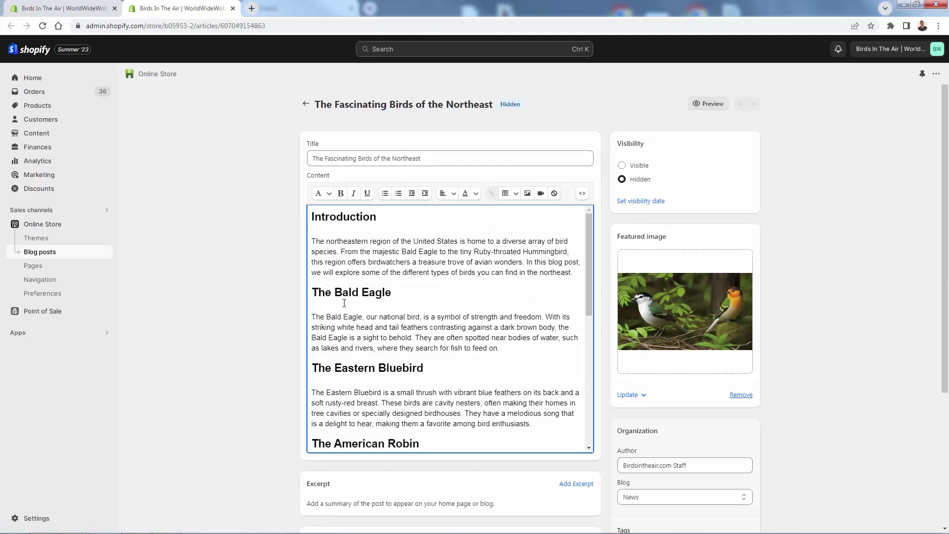
{"action": "left_click_drag", "start_coordinate": [327, 241], "coordinate": [454, 251]}
{"action": "left_click", "coordinate": [418, 297]}
{"action": "scroll", "coordinate": [410, 292], "scroll_direction": "down", "scroll_amount": 5}
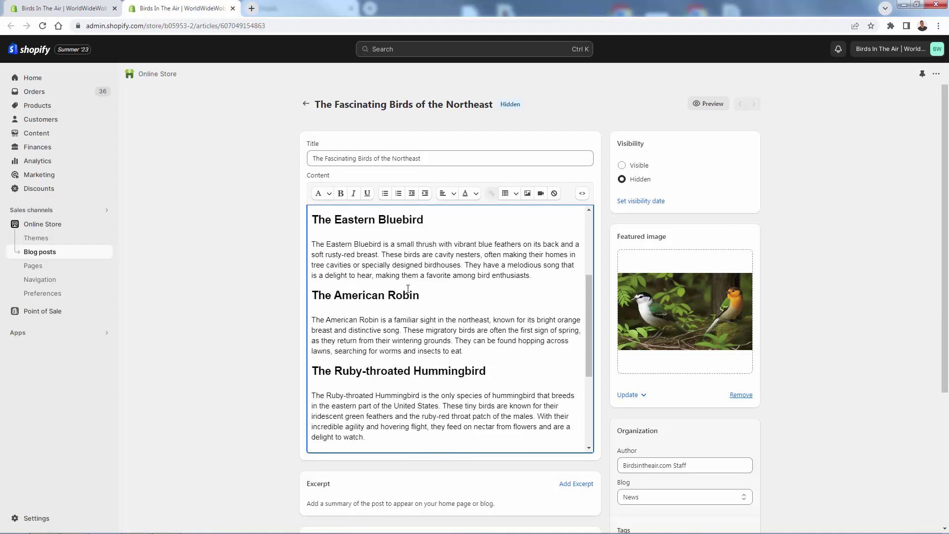
{"action": "scroll", "coordinate": [408, 289], "scroll_direction": "down", "scroll_amount": 2}
{"action": "scroll", "coordinate": [431, 340], "scroll_direction": "up", "scroll_amount": 7}
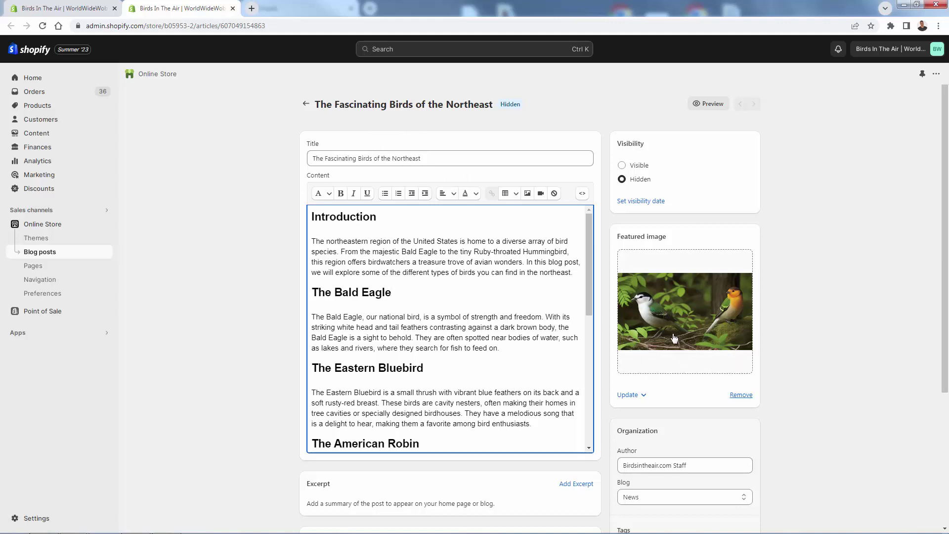
Step: Preview the Northeast birds article on the storefront and scroll through it
{"action": "left_click", "coordinate": [720, 106]}
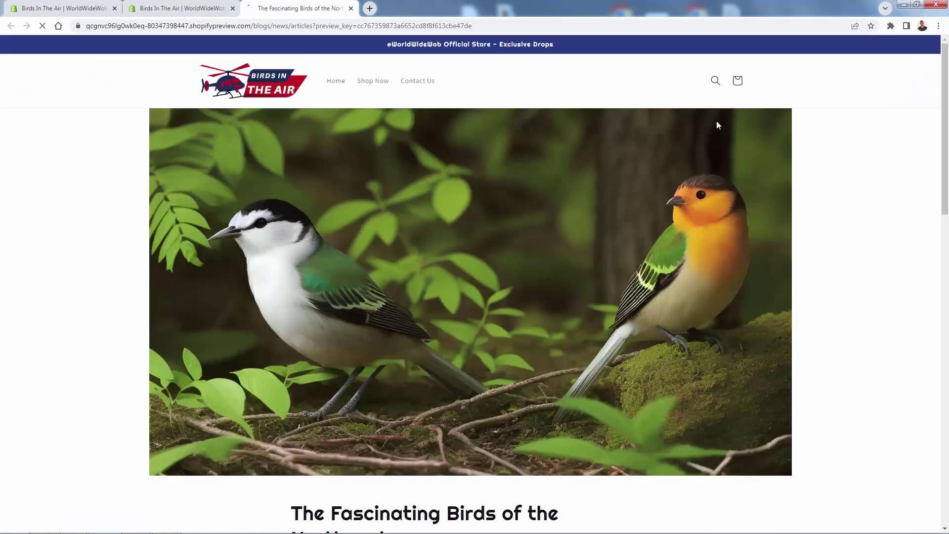
{"action": "scroll", "coordinate": [690, 279], "scroll_direction": "down", "scroll_amount": 3}
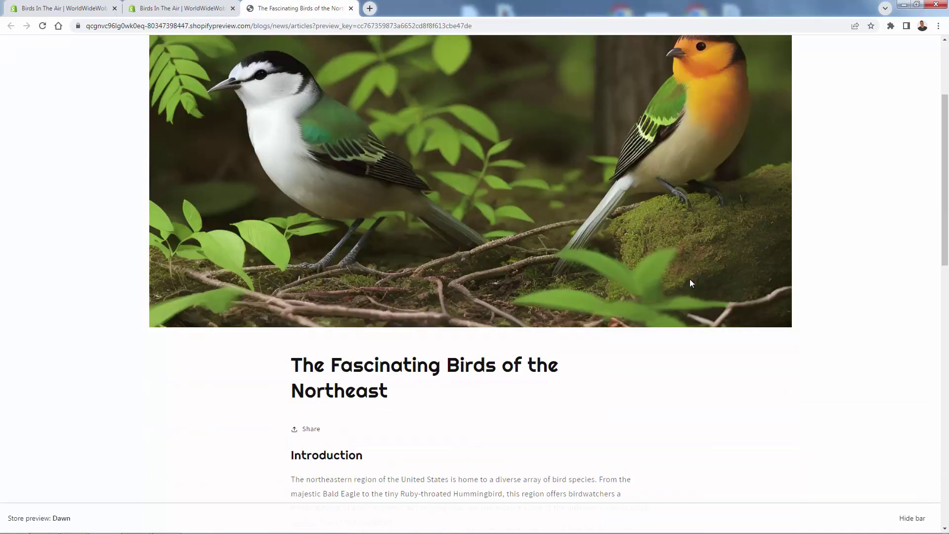
{"action": "scroll", "coordinate": [538, 267], "scroll_direction": "up", "scroll_amount": 2}
{"action": "scroll", "coordinate": [448, 292], "scroll_direction": "down", "scroll_amount": 14}
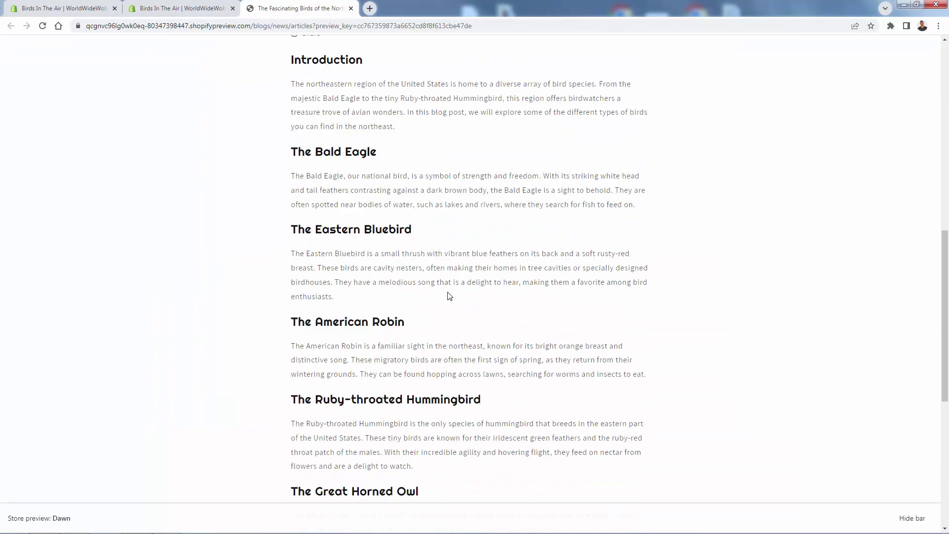
{"action": "scroll", "coordinate": [449, 295], "scroll_direction": "up", "scroll_amount": 4}
Step: In the admin article editor, set the blog post's visibility to Visible
{"action": "key", "text": "ctrl+shift+Tab"}
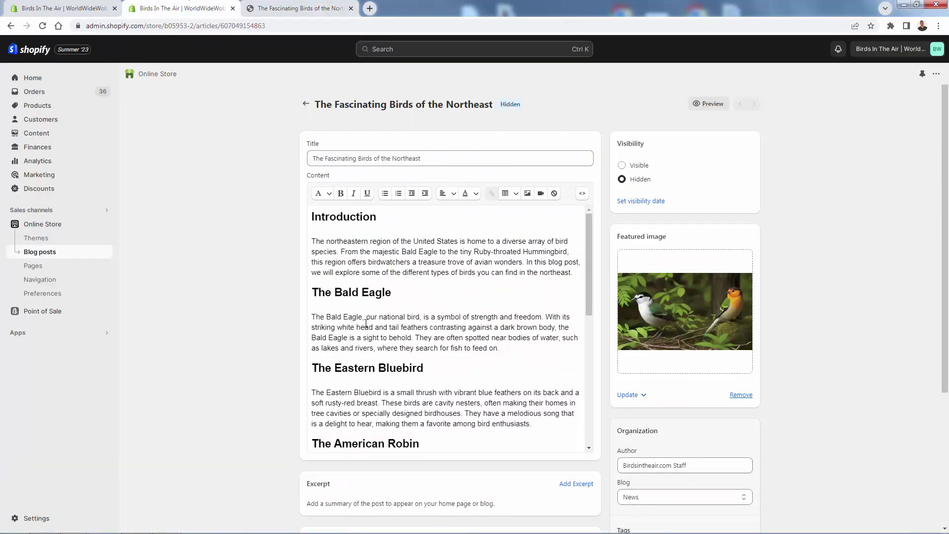
{"action": "scroll", "coordinate": [370, 330], "scroll_direction": "down", "scroll_amount": 8}
{"action": "scroll", "coordinate": [370, 331], "scroll_direction": "up", "scroll_amount": 10}
{"action": "left_click", "coordinate": [640, 167]}
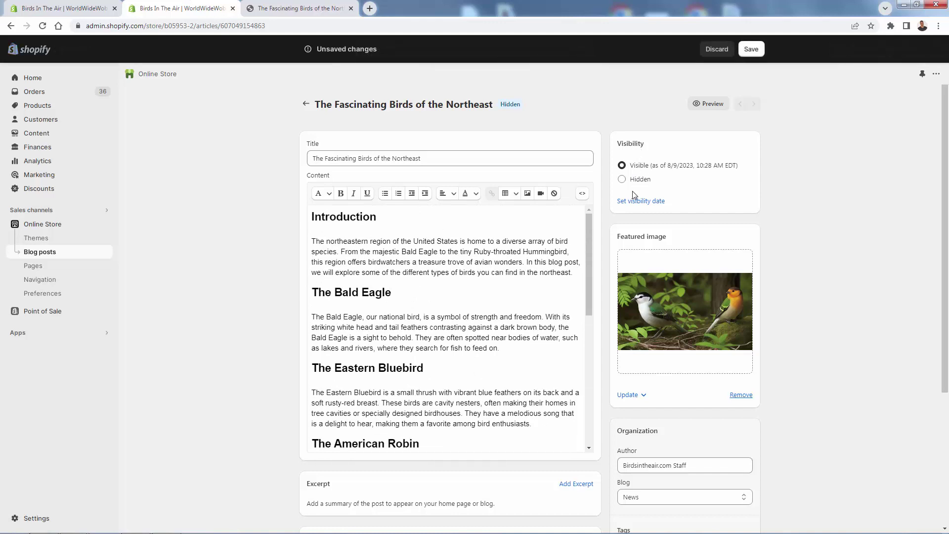
Step: Review the storefront preview's photographic bird image, title and bird sections
{"action": "left_click", "coordinate": [271, 10]}
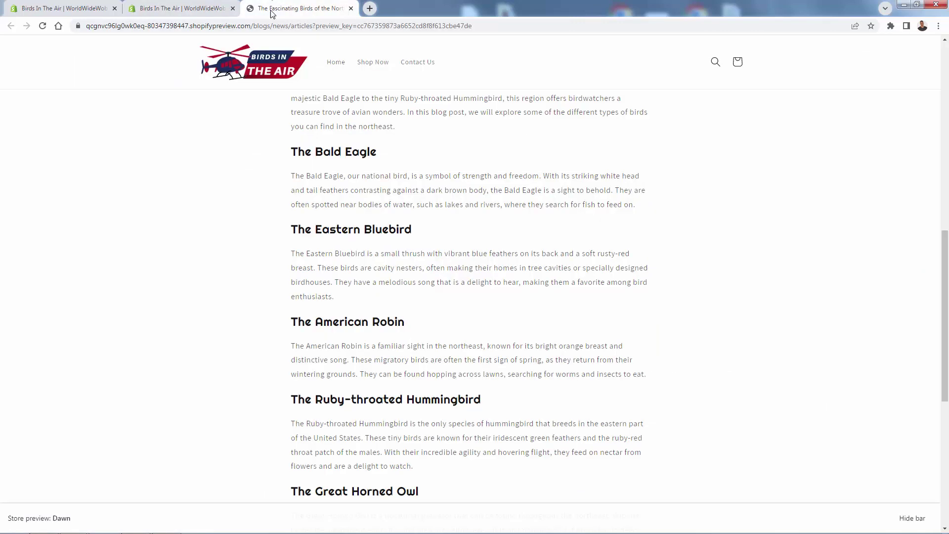
{"action": "scroll", "coordinate": [191, 291], "scroll_direction": "up", "scroll_amount": 4}
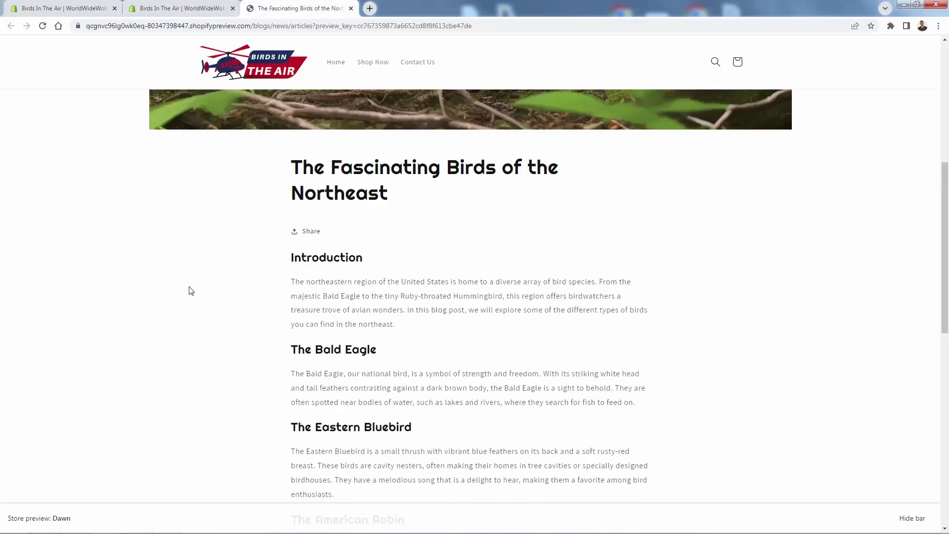
{"action": "scroll", "coordinate": [191, 291], "scroll_direction": "up", "scroll_amount": 7}
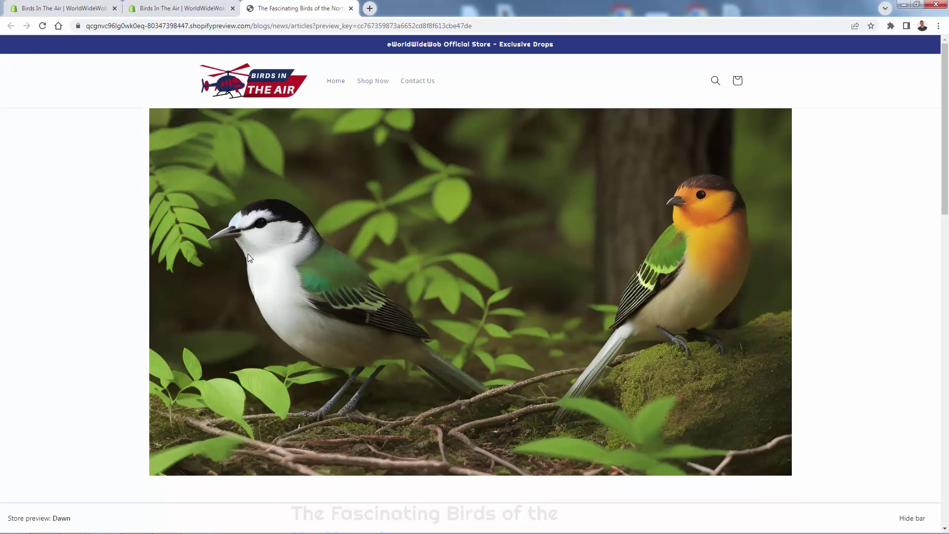
{"action": "scroll", "coordinate": [250, 258], "scroll_direction": "down", "scroll_amount": 7}
{"action": "scroll", "coordinate": [189, 255], "scroll_direction": "down", "scroll_amount": 3}
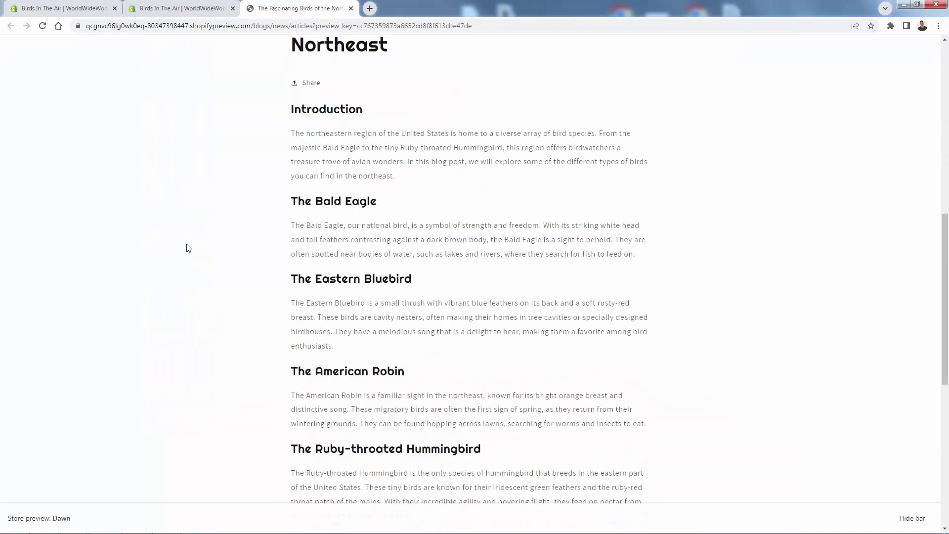
{"action": "scroll", "coordinate": [193, 322], "scroll_direction": "up", "scroll_amount": 10}
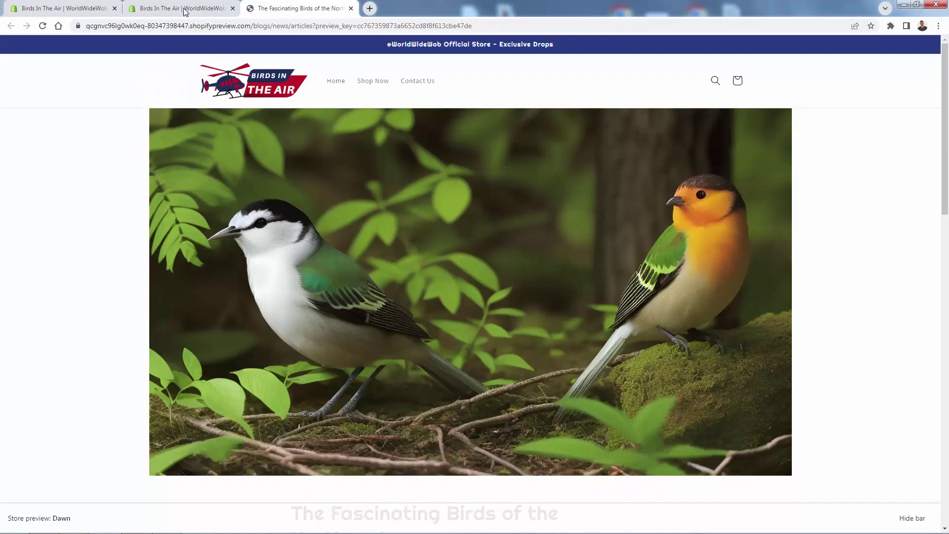
{"action": "scroll", "coordinate": [206, 173], "scroll_direction": "down", "scroll_amount": 6}
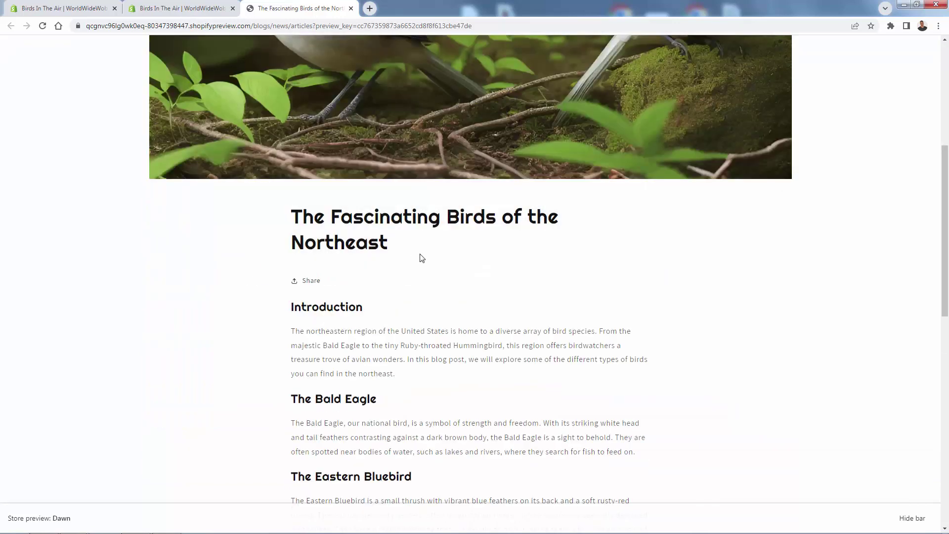
{"action": "left_click_drag", "start_coordinate": [421, 258], "coordinate": [262, 218]}
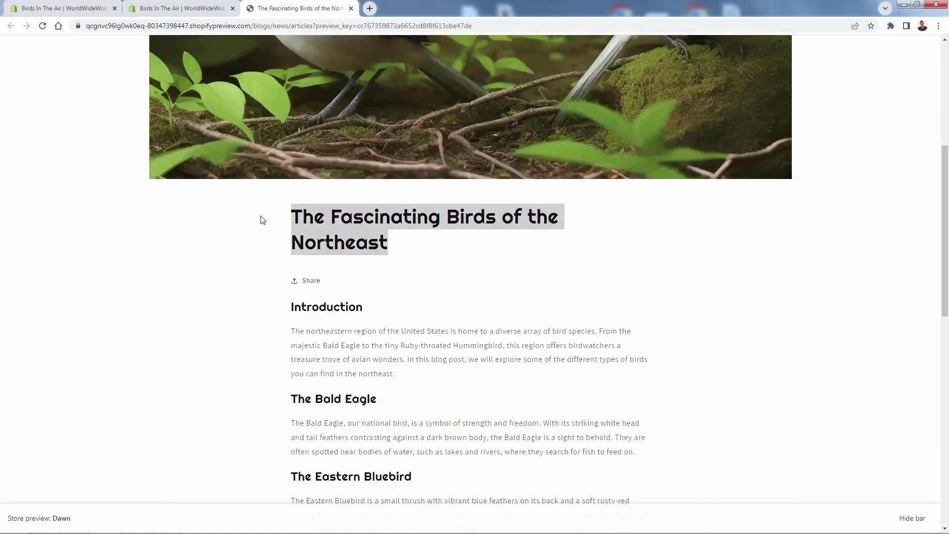
{"action": "left_click", "coordinate": [263, 219]}
{"action": "scroll", "coordinate": [315, 309], "scroll_direction": "down", "scroll_amount": 3}
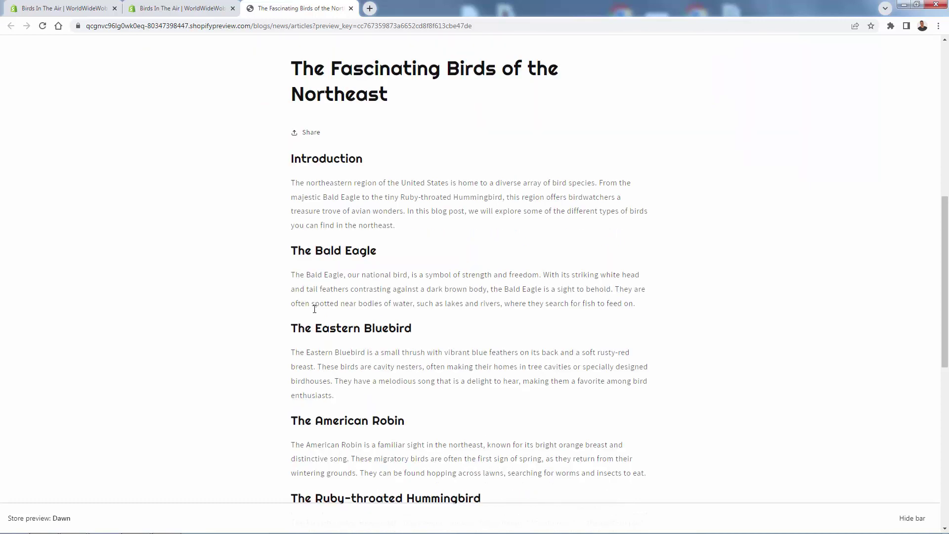
{"action": "scroll", "coordinate": [314, 309], "scroll_direction": "down", "scroll_amount": 3}
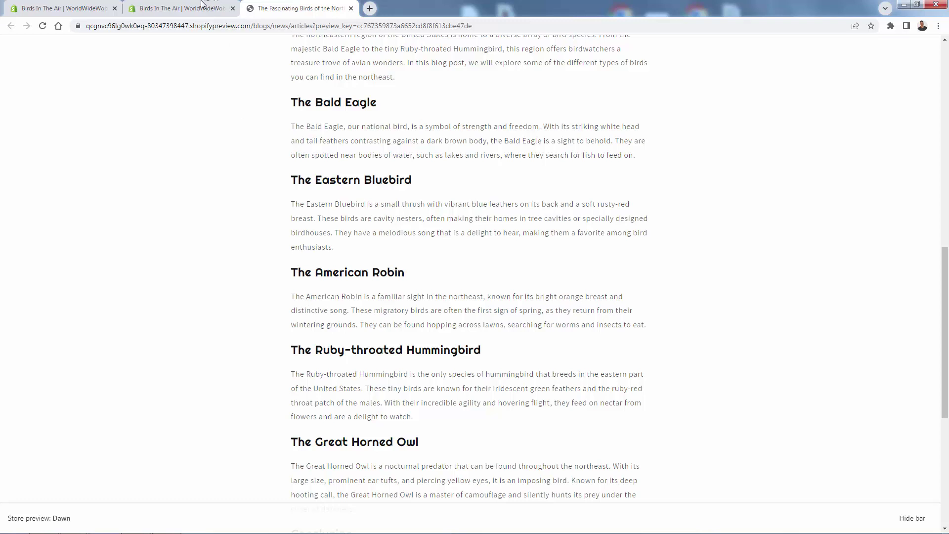
Step: Bring up the Jolt: AI Blog & Image Creation App Store listing window
{"action": "key", "text": "alt+Tab"}
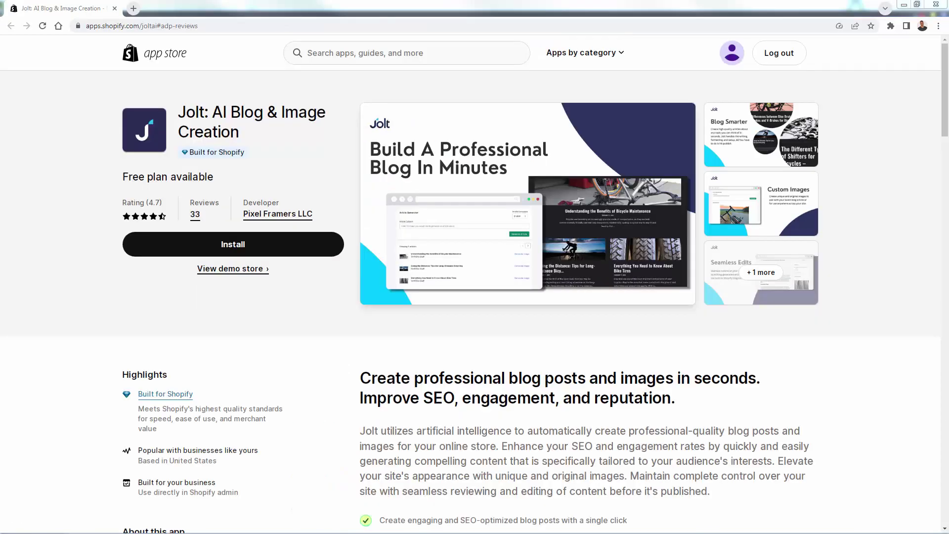